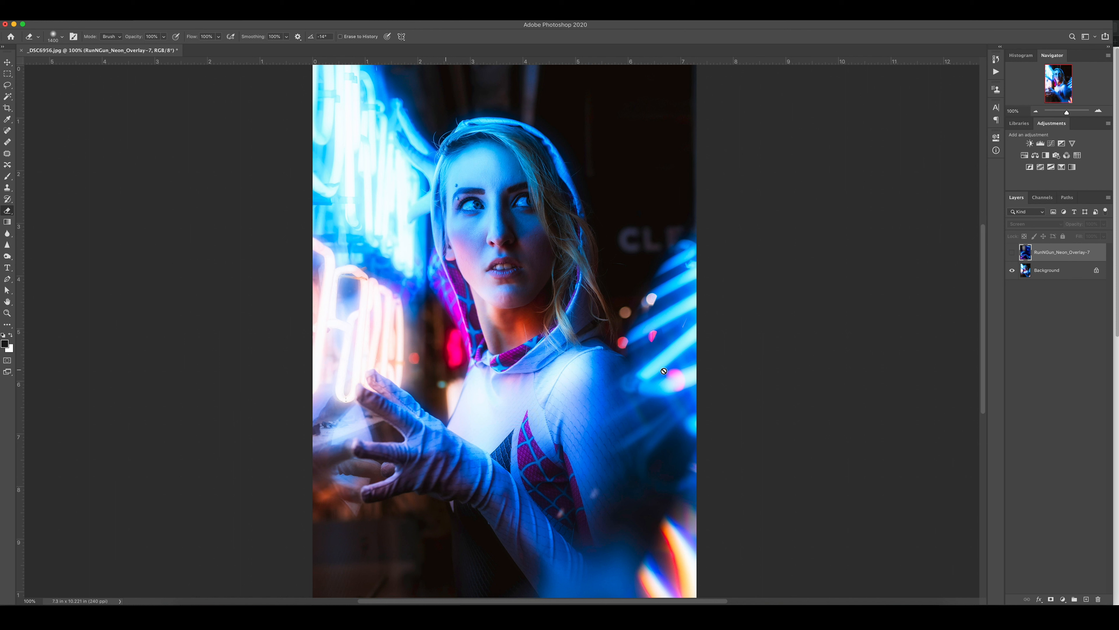
Step: Toggle the visibility of the neon overlay layer several times to compare the portrait with and without the effect
left_click(1012, 252)
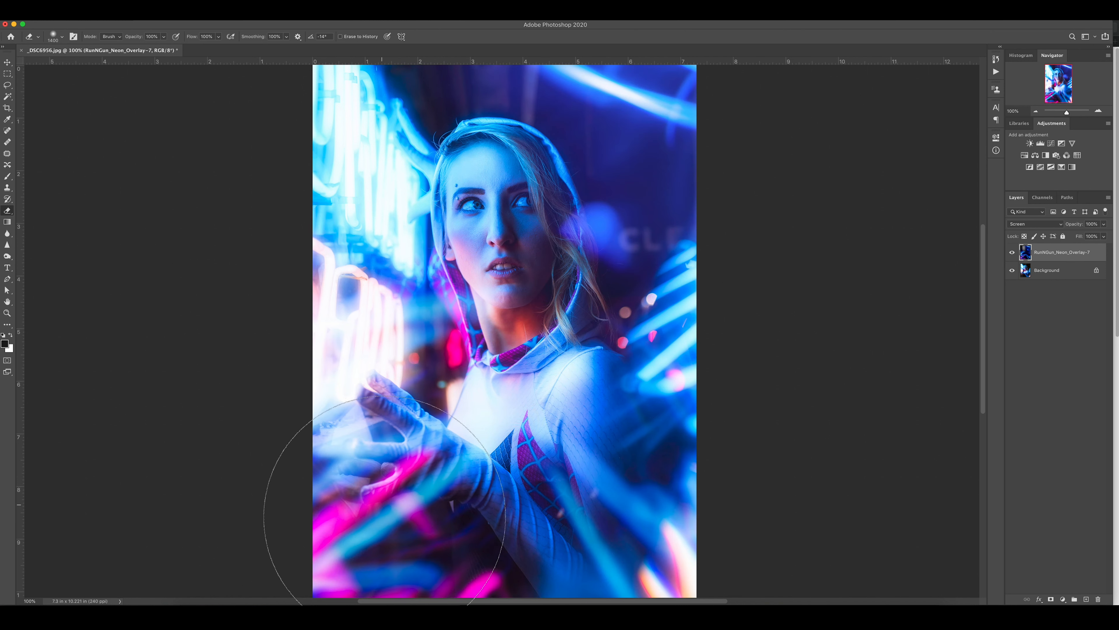
left_click(1012, 252)
left_click(1012, 252)
left_click(1012, 253)
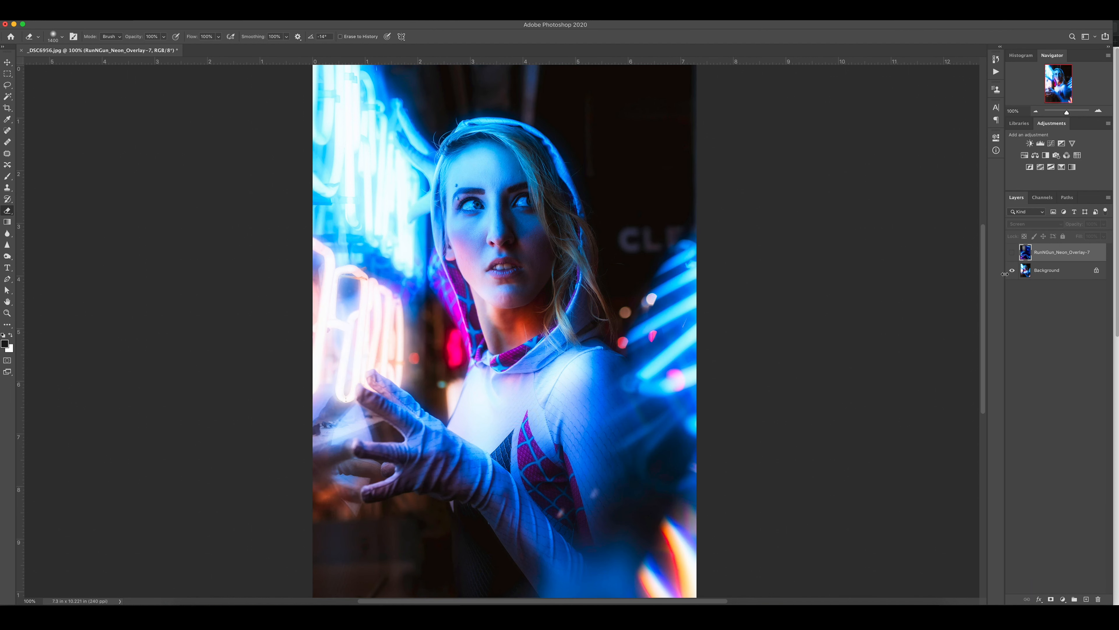
left_click(1013, 253)
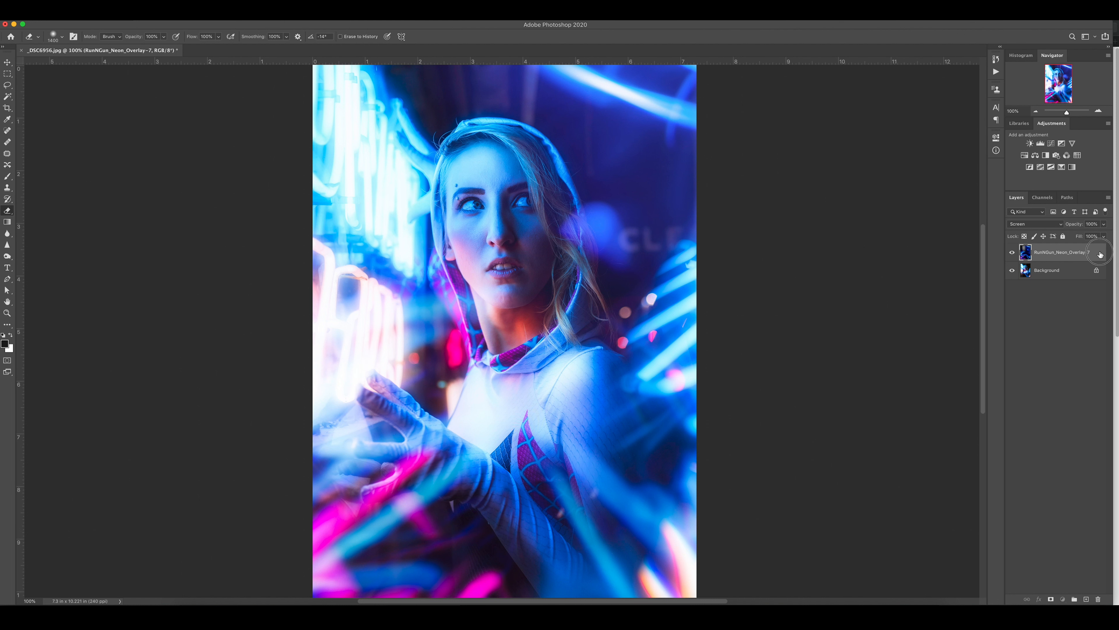
Step: Delete the existing neon overlay layer and place RunNGun_Neon_Overlay-7.jpg from the TOP 25 folder in Finder into the portrait document
key("Delete")
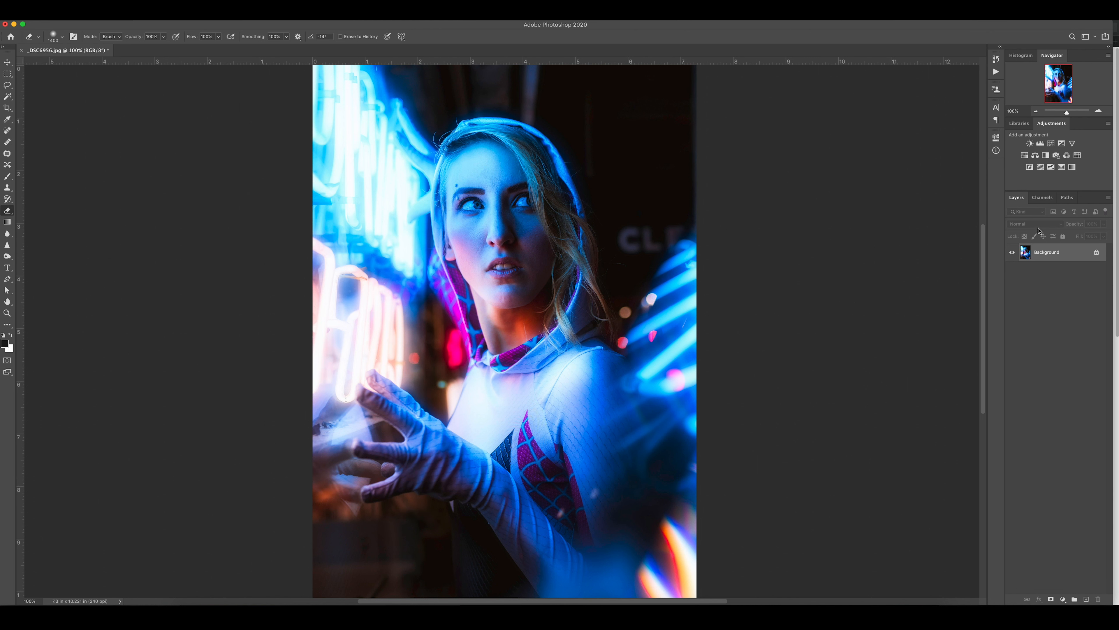
left_click(195, 603)
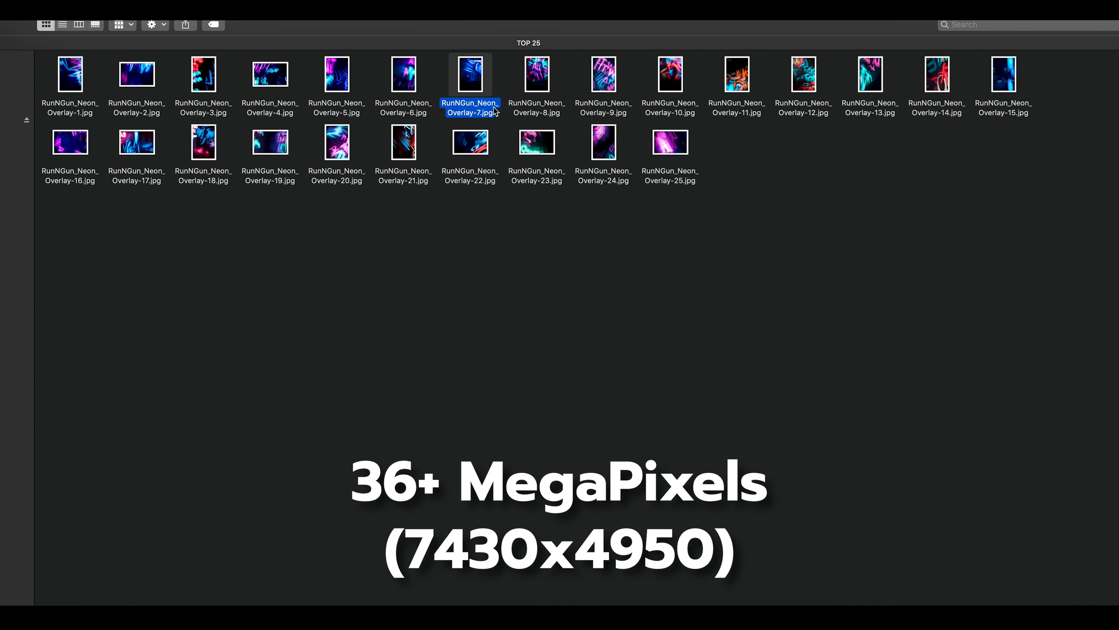
left_click(476, 77)
left_click_drag(476, 78, 17, 185)
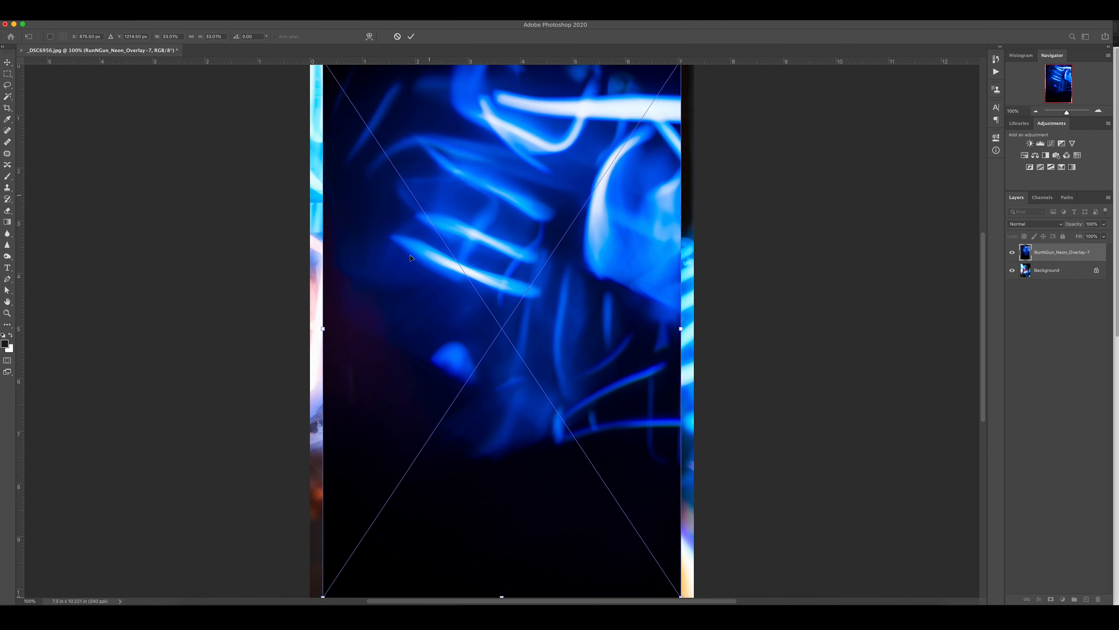
Step: Set the blend mode of the placed RunNGun_Neon_Overlay-7 layer to Screen
left_click(1036, 111)
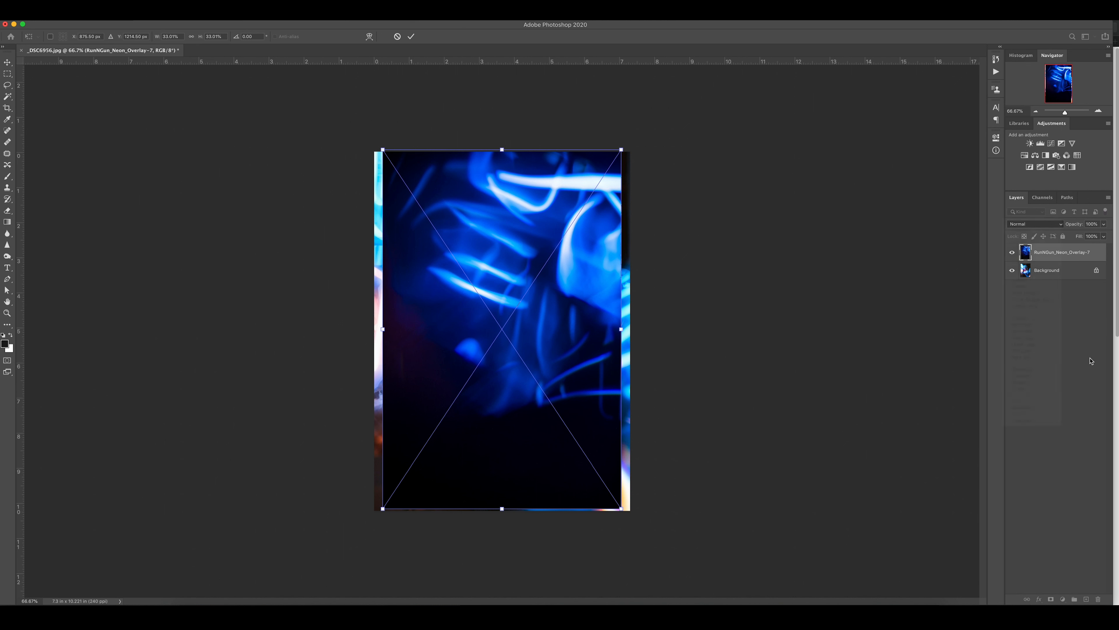
left_click(1029, 224)
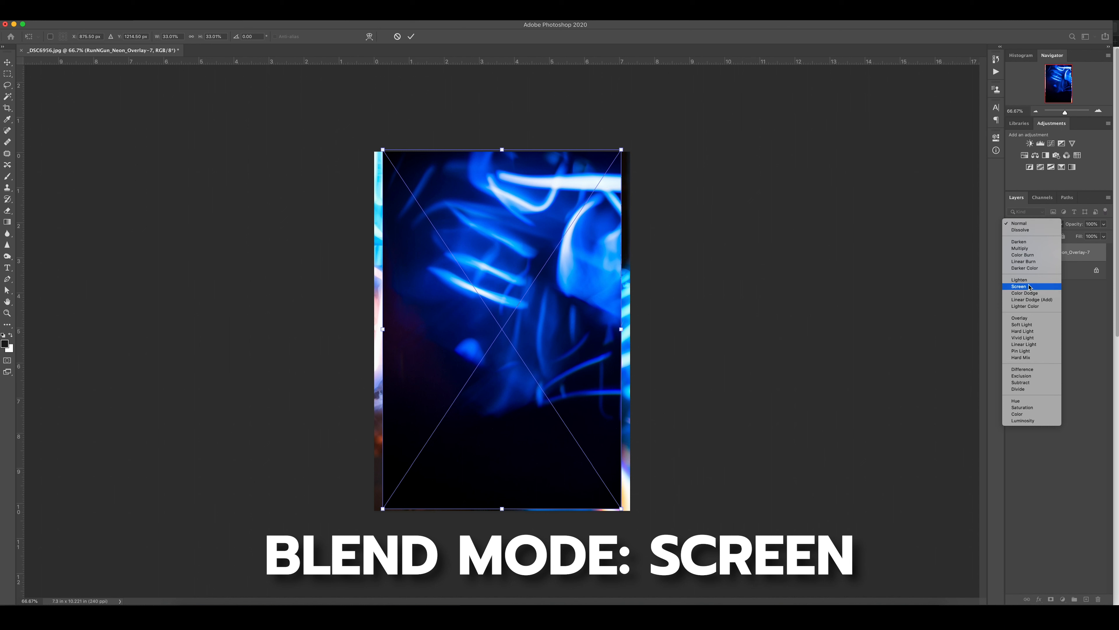
left_click(1019, 287)
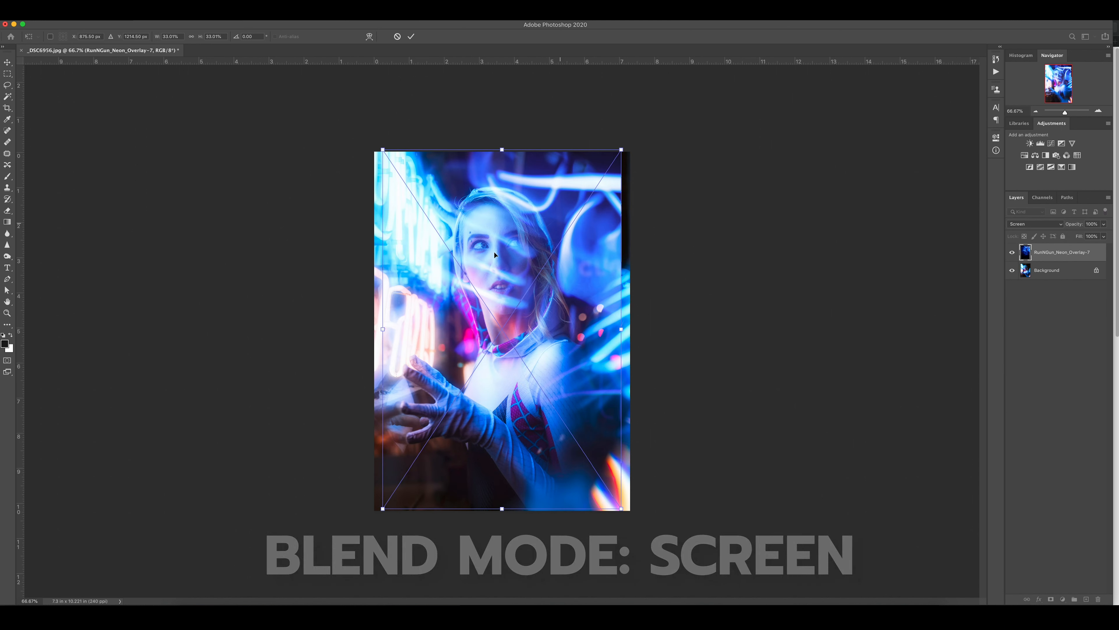
Step: Enlarge the Overlay-7 image to about 53% and reposition it so it covers the photo, keeping its lower edge aligned with the photo's
left_click_drag(619, 151, 737, 56)
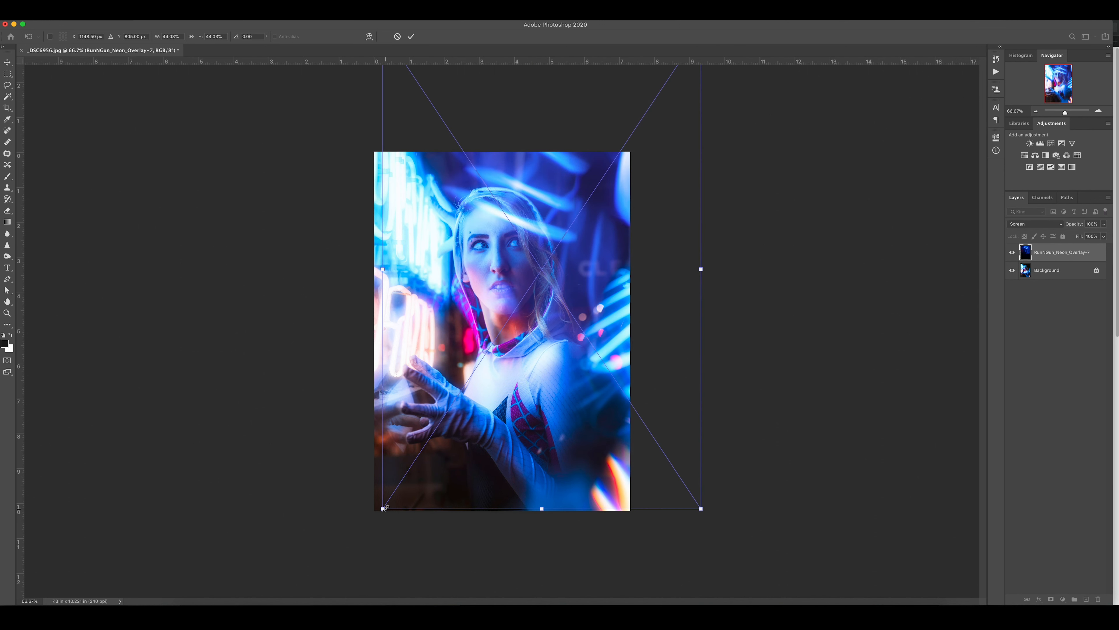
left_click_drag(384, 509, 284, 559)
left_click_drag(394, 531, 541, 412)
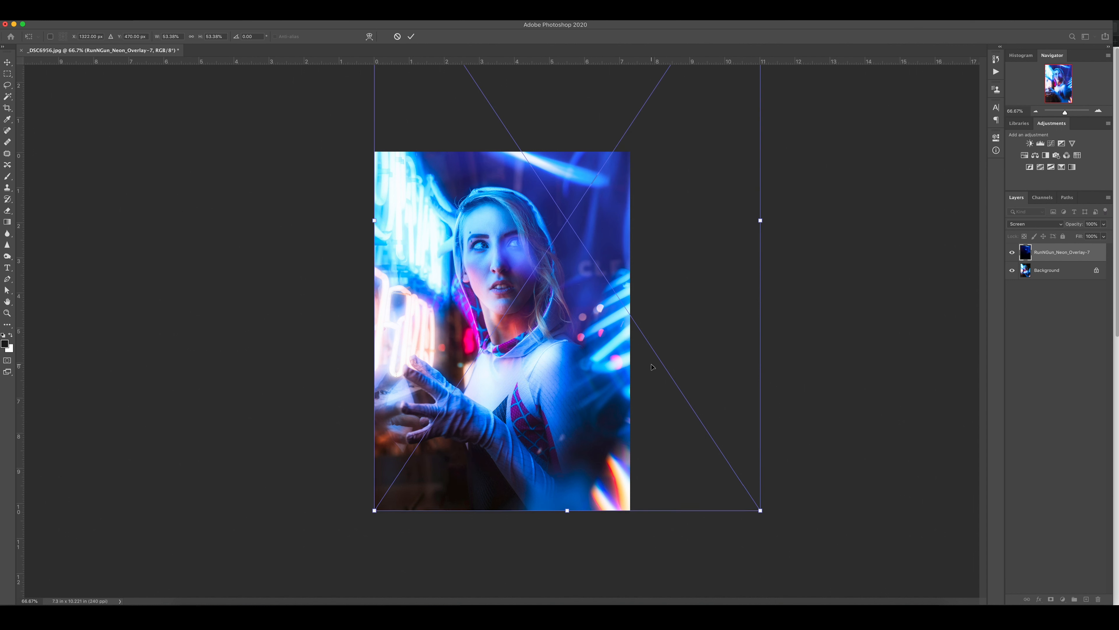
key("Return")
key("e")
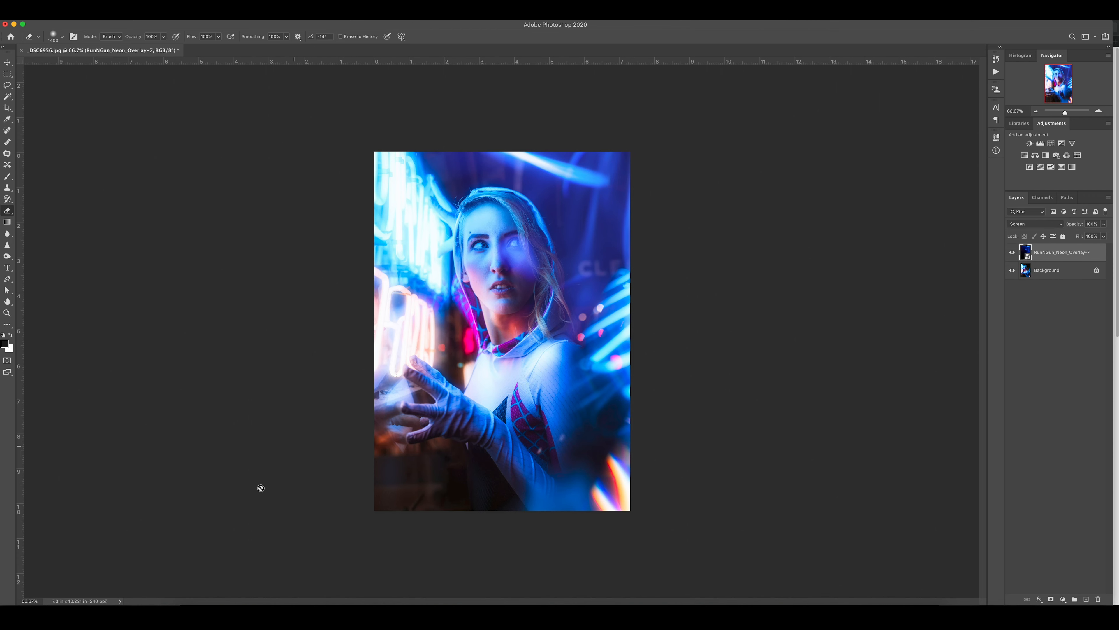
Step: Place RunNGun_Neon_Overlay-1.jpg from the TOP 25 folder in Finder into the portrait document as a second overlay
left_click(195, 611)
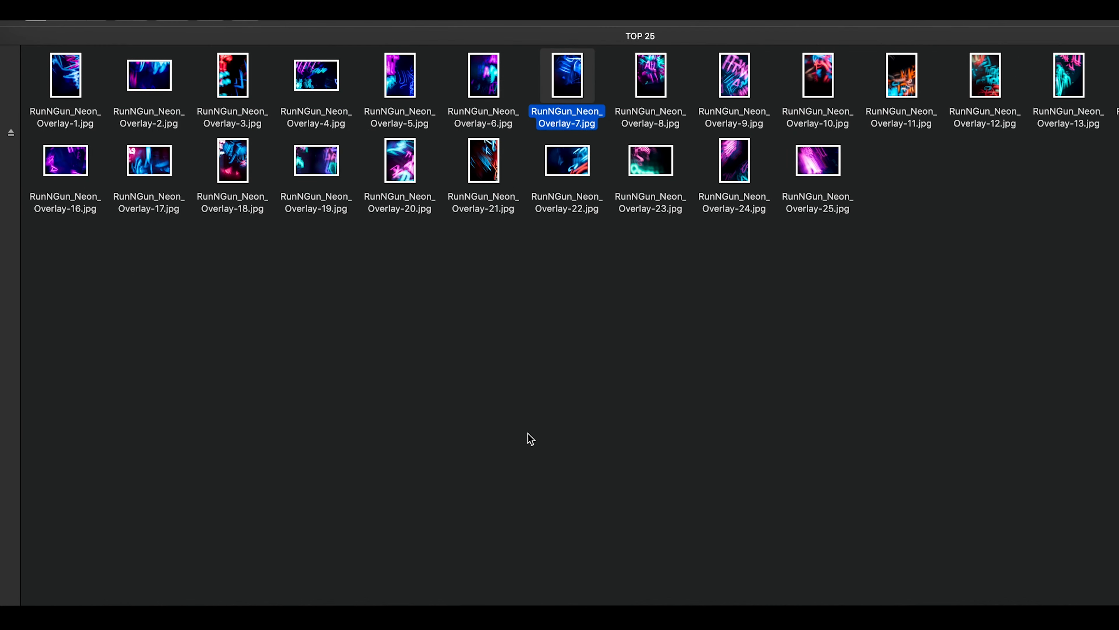
left_click(68, 82)
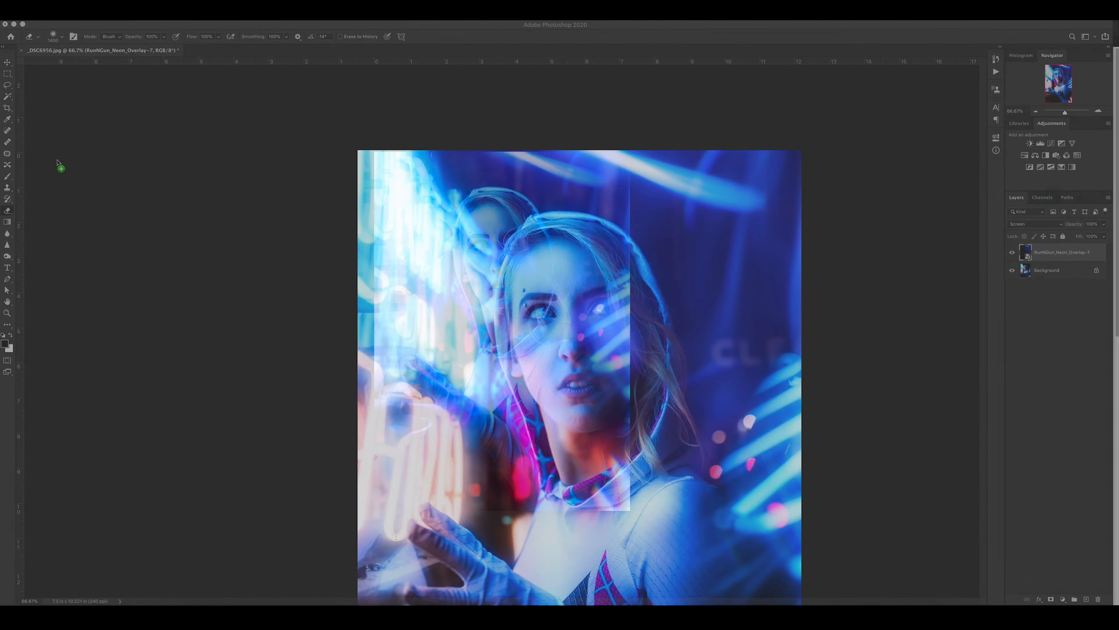
left_click_drag(57, 162, 58, 166)
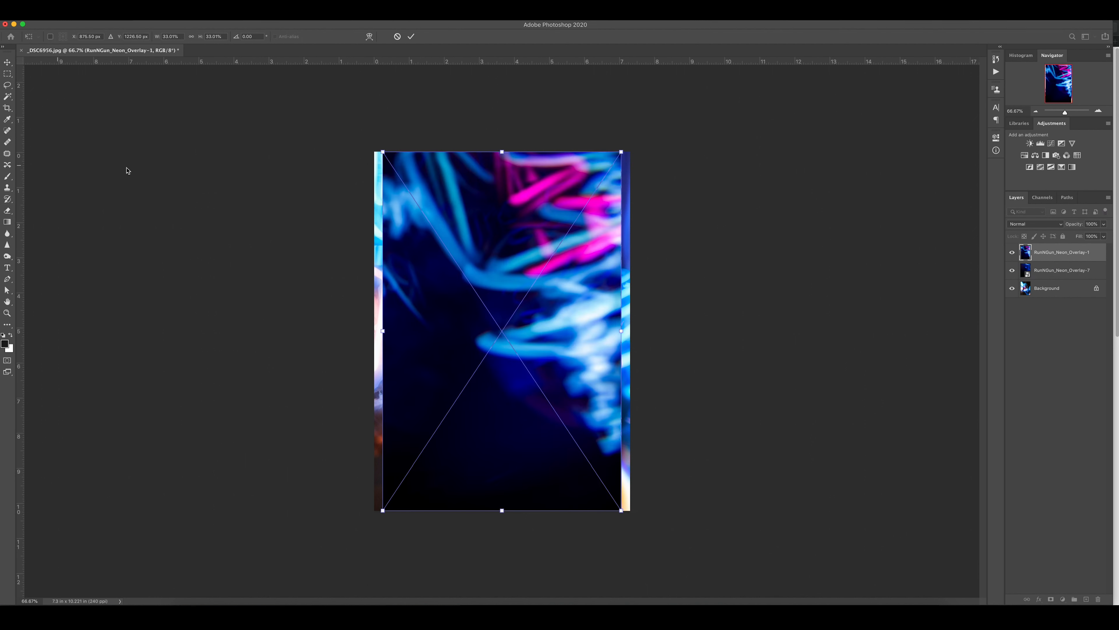
Step: Rotate the Overlay-1 image about 180 degrees and set its blend mode to Screen
left_click_drag(630, 517, 395, 165)
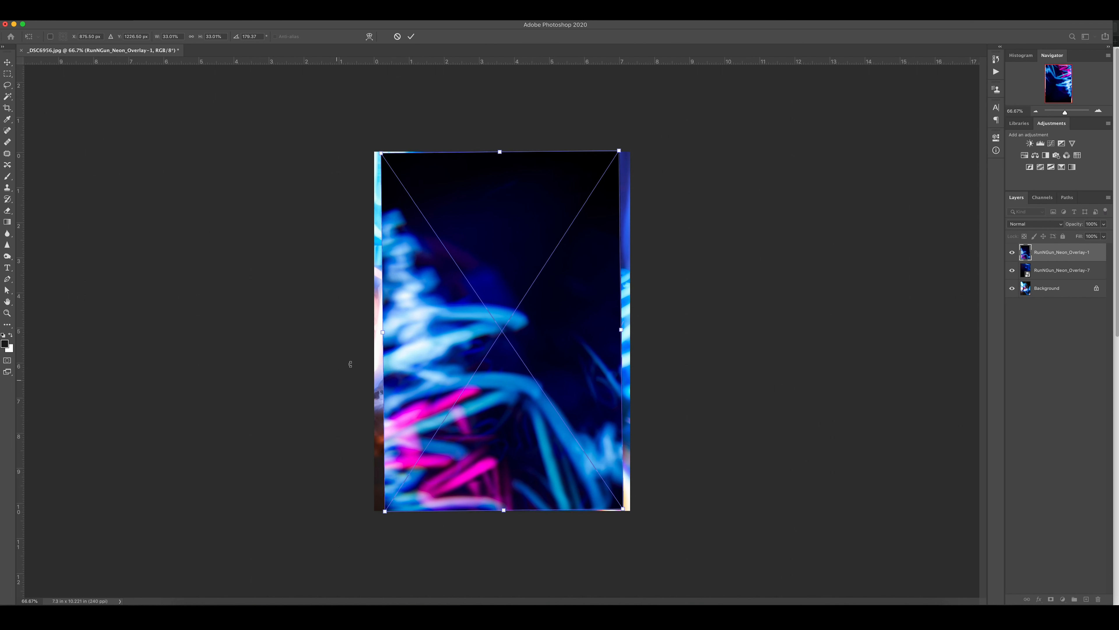
left_click(1037, 224)
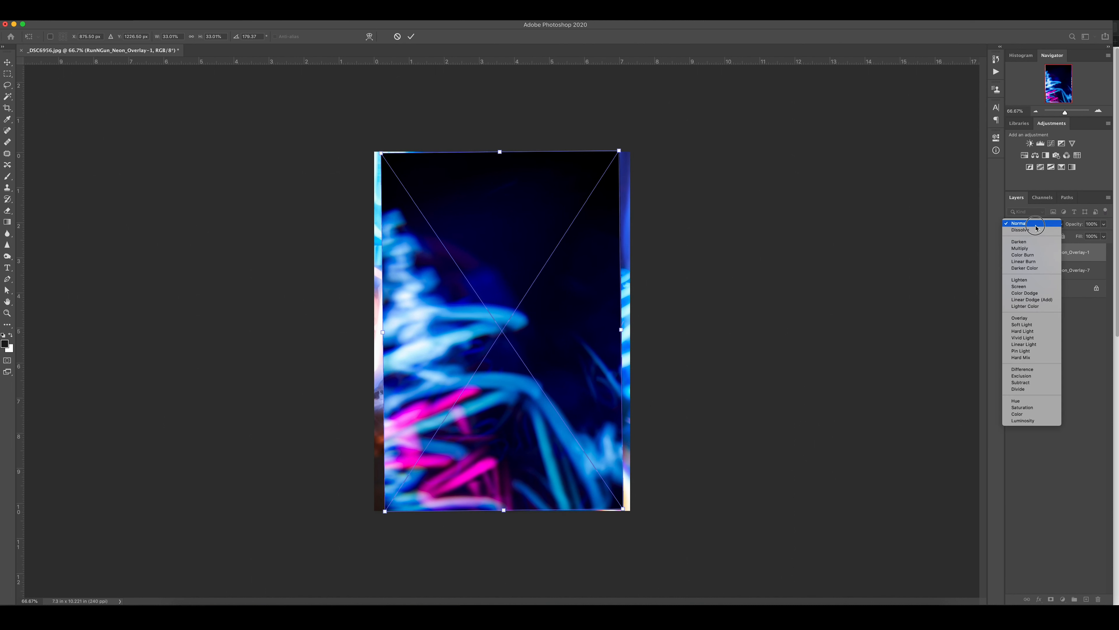
left_click(1030, 288)
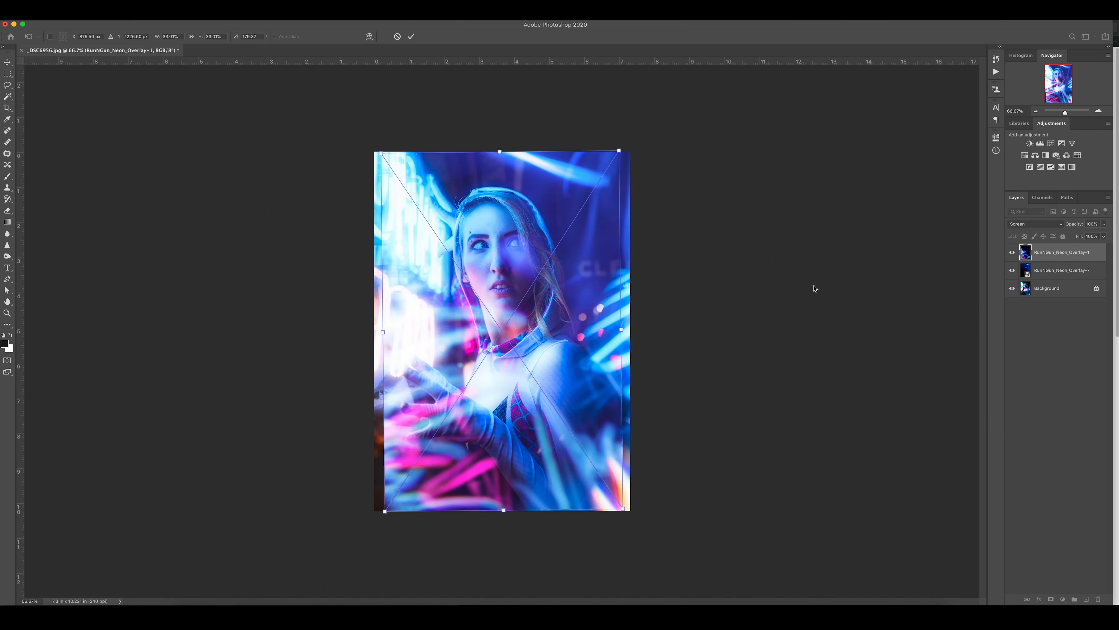
Step: Enlarge the rotated Overlay-1 image past the photo's edges on all sides and apply the transform
left_click_drag(384, 511, 346, 566)
mouse_move(620, 152)
left_mouse_down()
mouse_move(657, 116)
mouse_move(645, 136)
left_mouse_up()
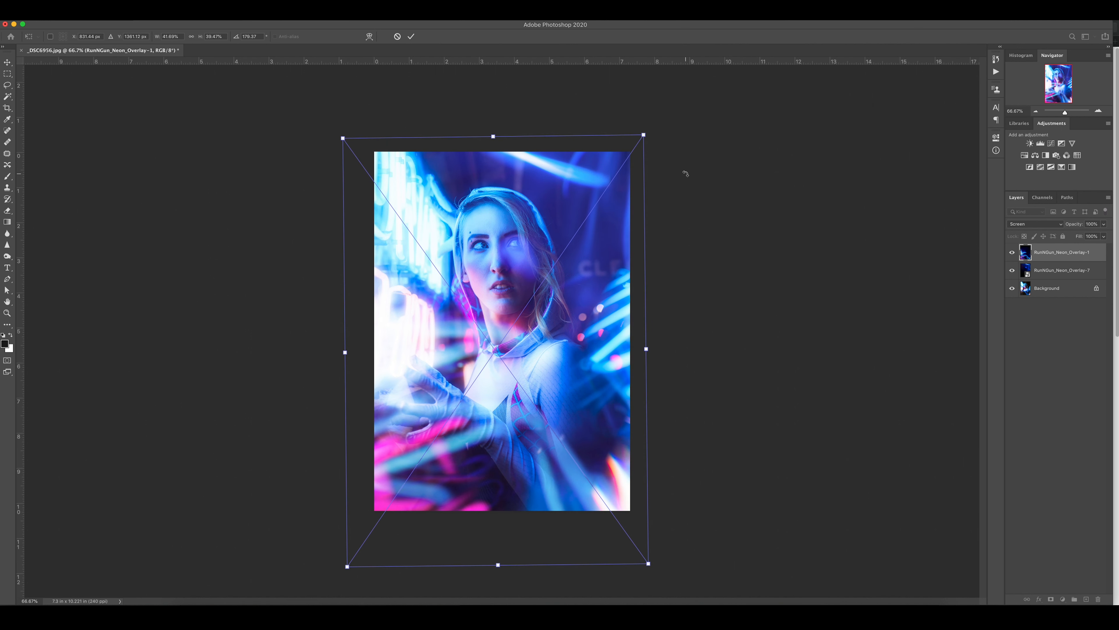
key("Return")
key("e")
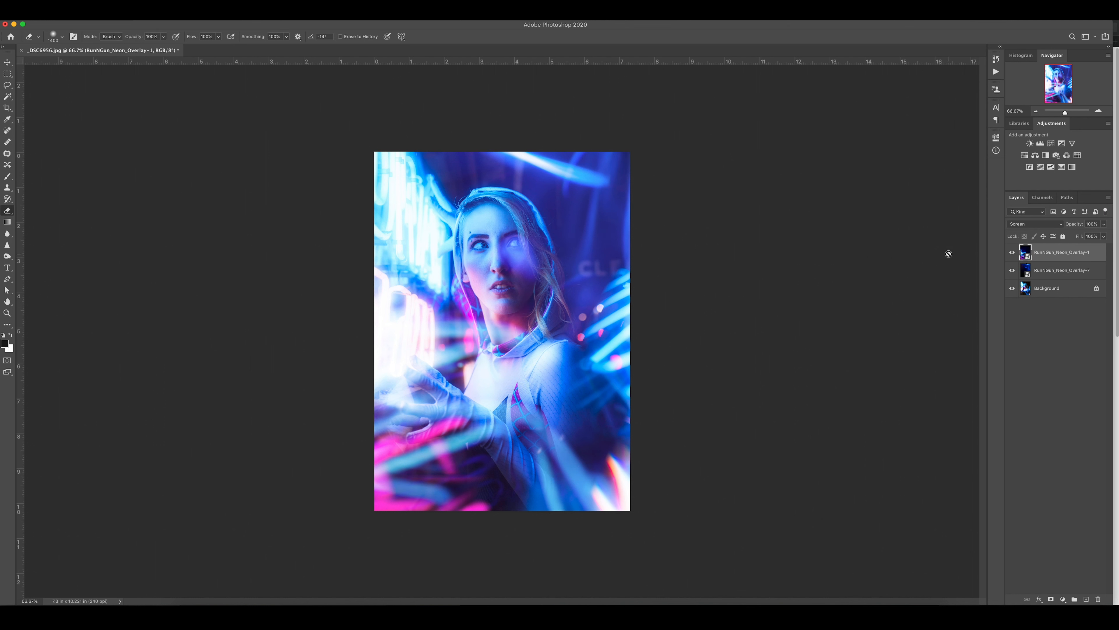
Step: Apply Curves to the Overlay-1 layer, darkening shadows from input 64 to output 37 and anchoring highlights at input 201, output 197
key("super+m")
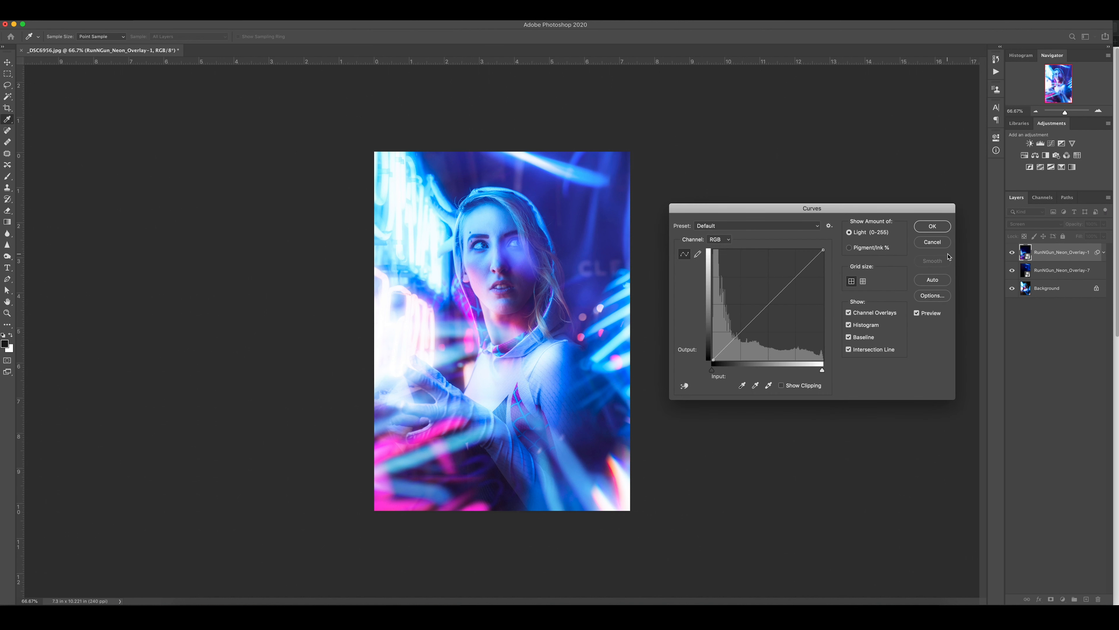
left_click(774, 305)
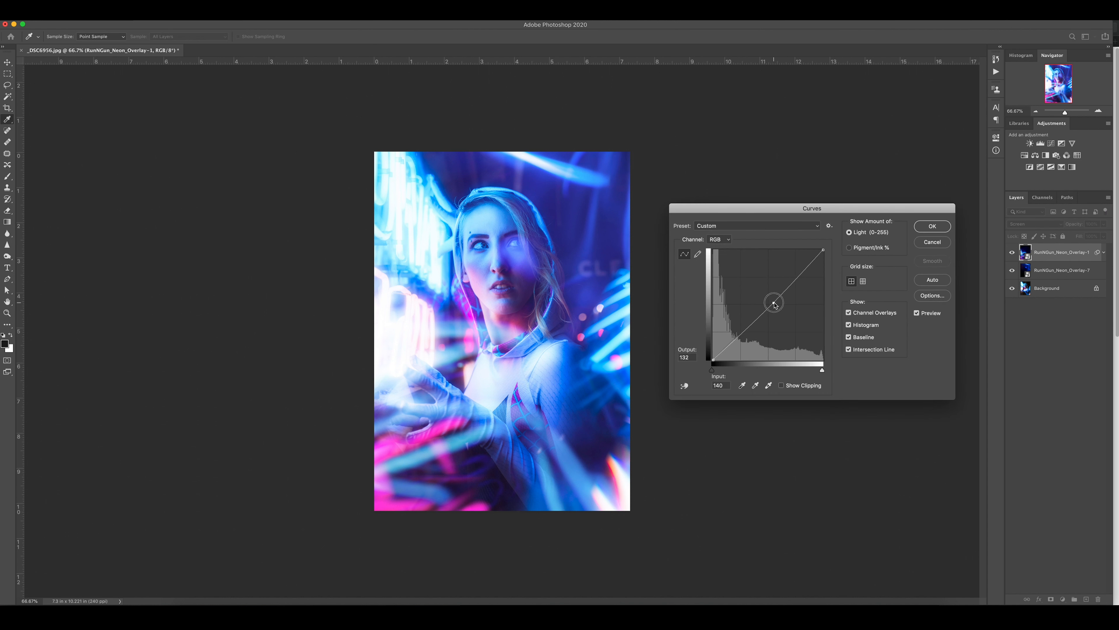
left_click_drag(774, 307, 741, 344)
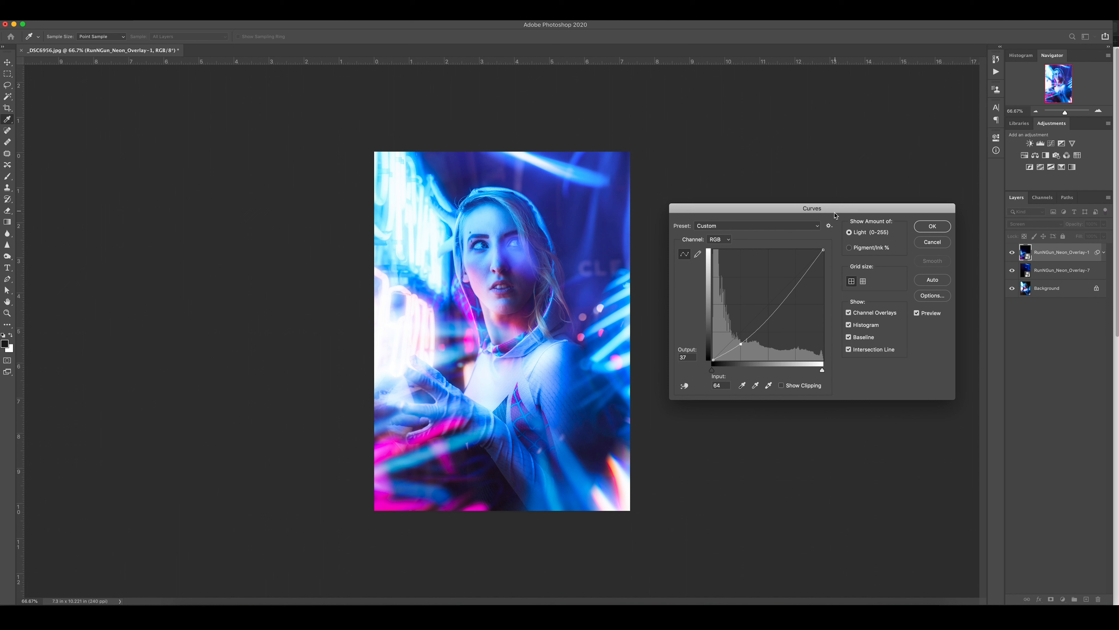
left_click_drag(800, 277, 800, 274)
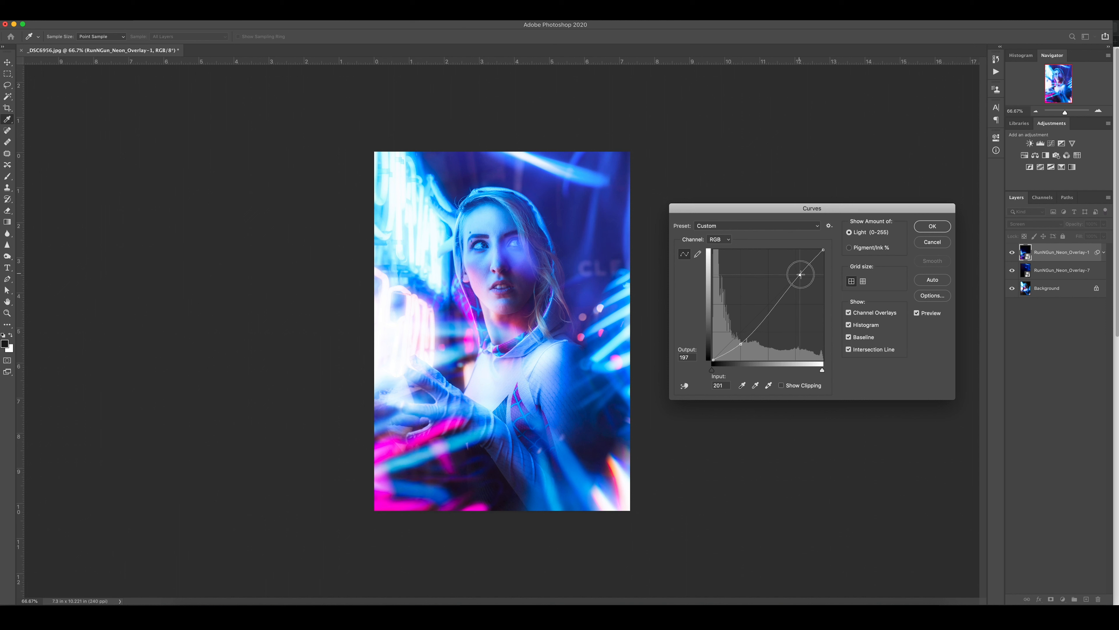
left_click(933, 226)
Step: Apply Curves to the Overlay-7 layer with a shadow point at input 75, output 57 and a highlight point at input 196, output 189
left_click(1054, 298)
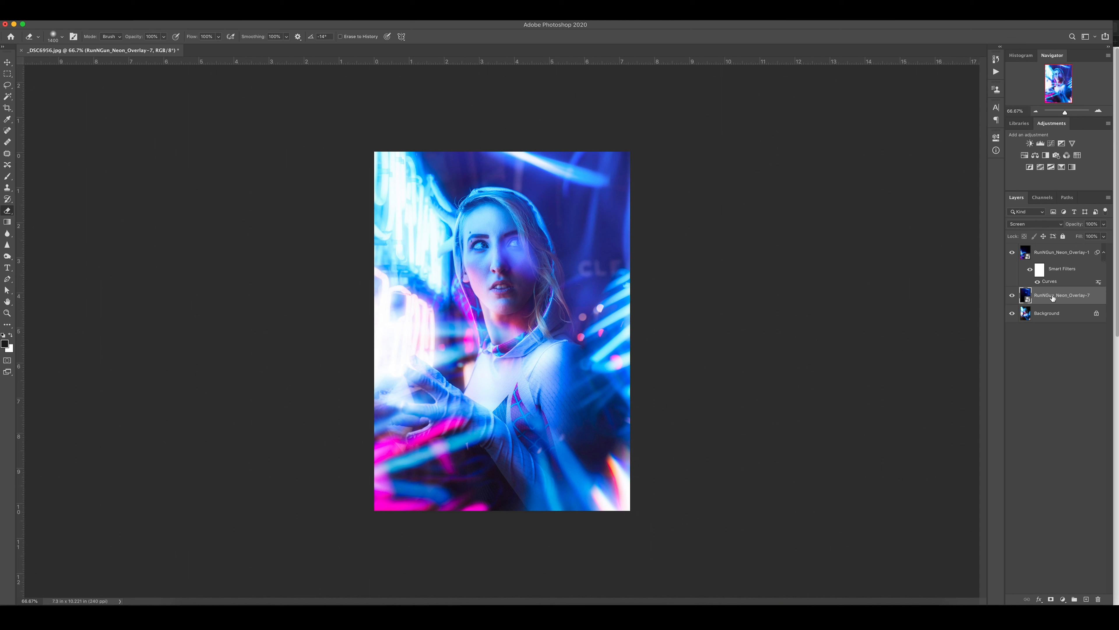
key("super+m")
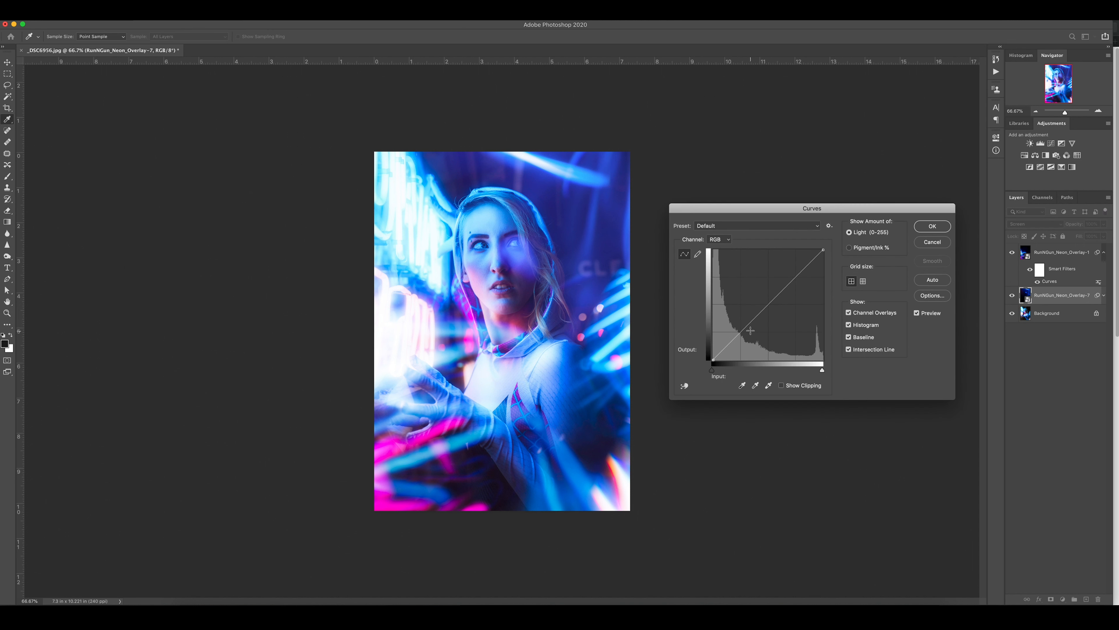
left_click_drag(748, 327, 745, 338)
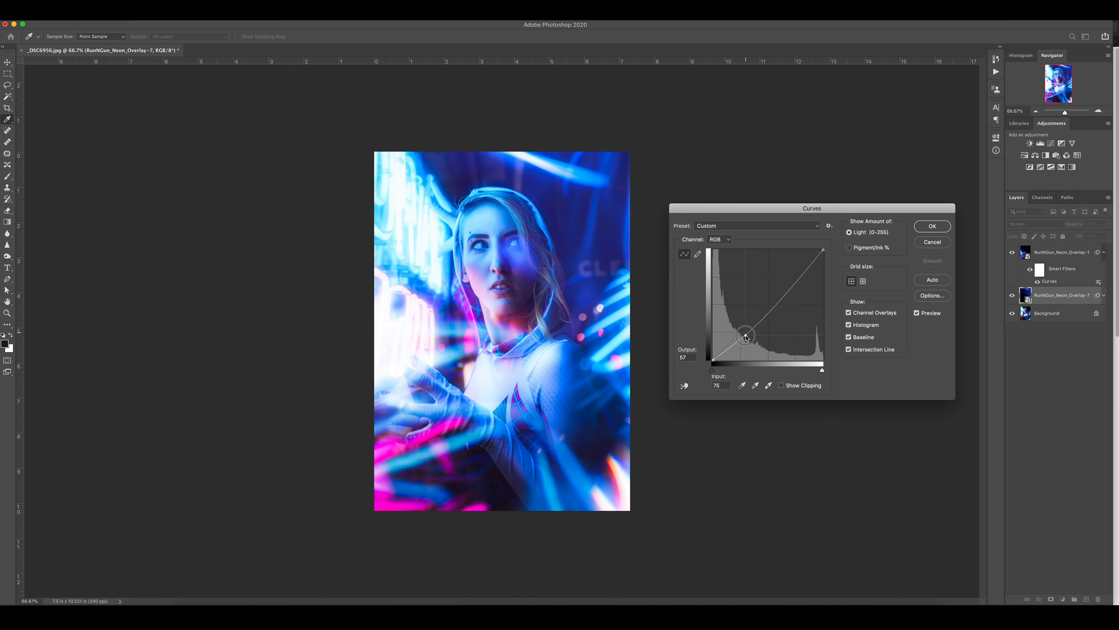
left_click(797, 278)
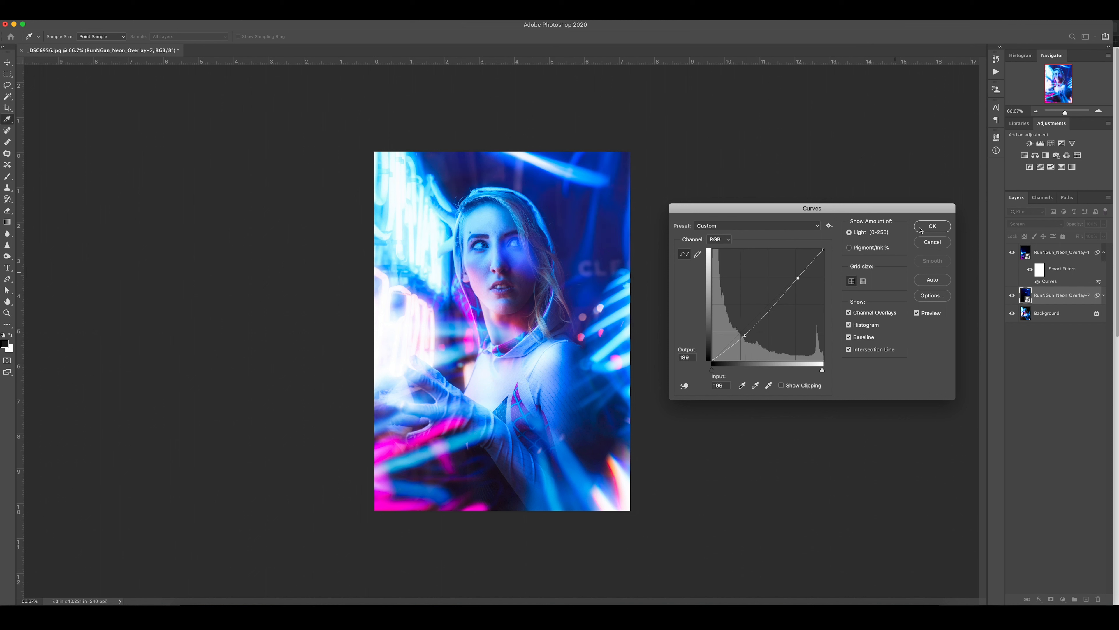
left_click(931, 226)
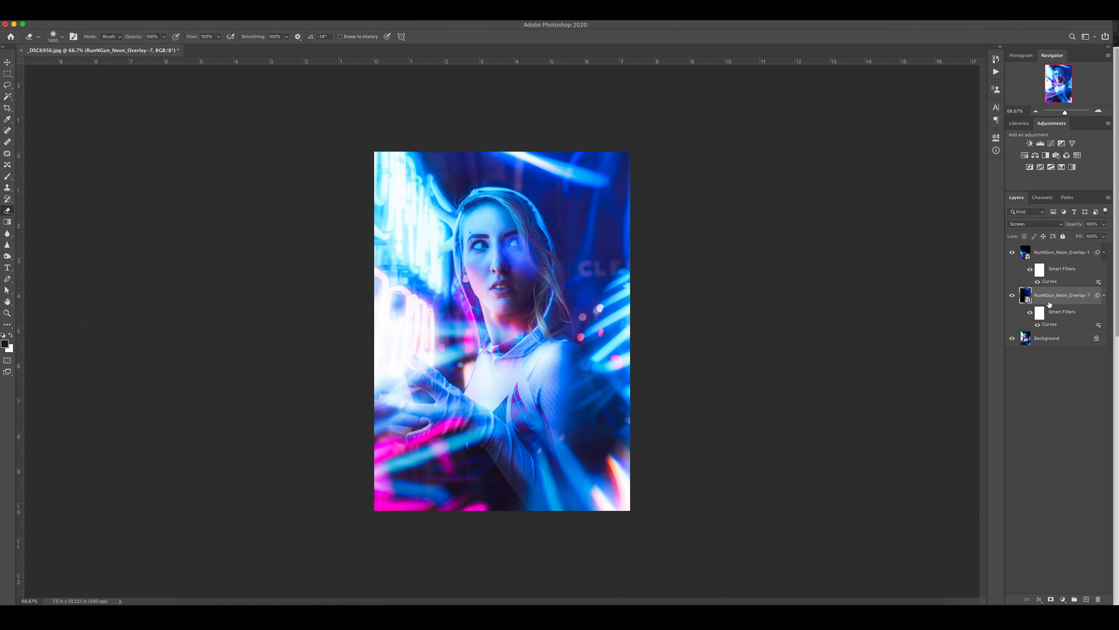
Step: Merge the Overlay-1 and Overlay-7 layers into one and set the merged layer's blend mode to Screen
left_click(1055, 253)
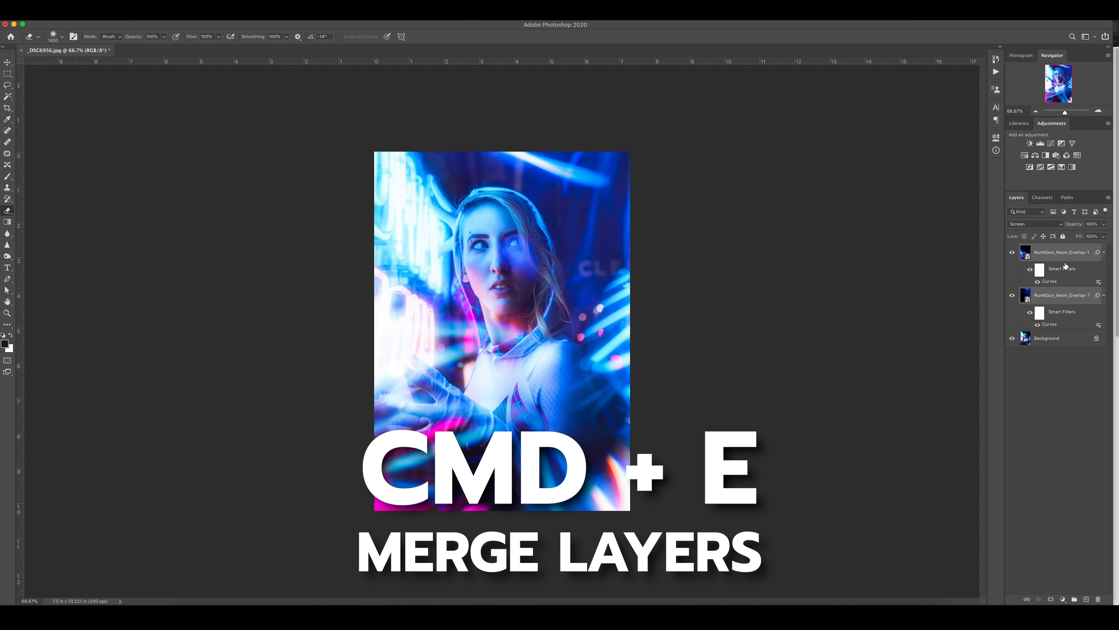
key("super+e")
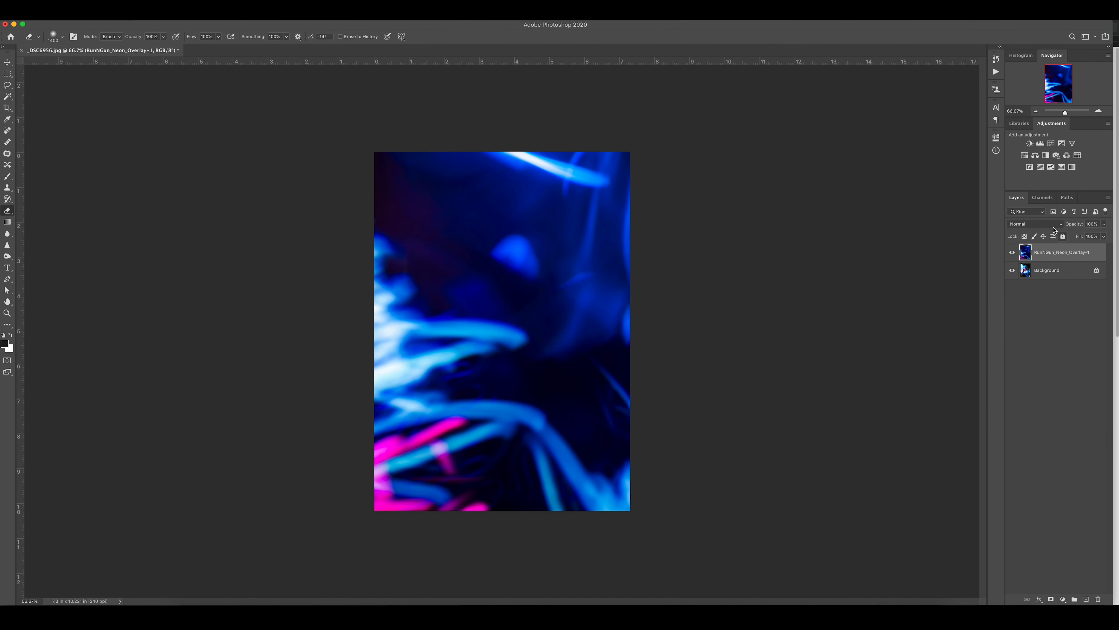
left_click(1035, 224)
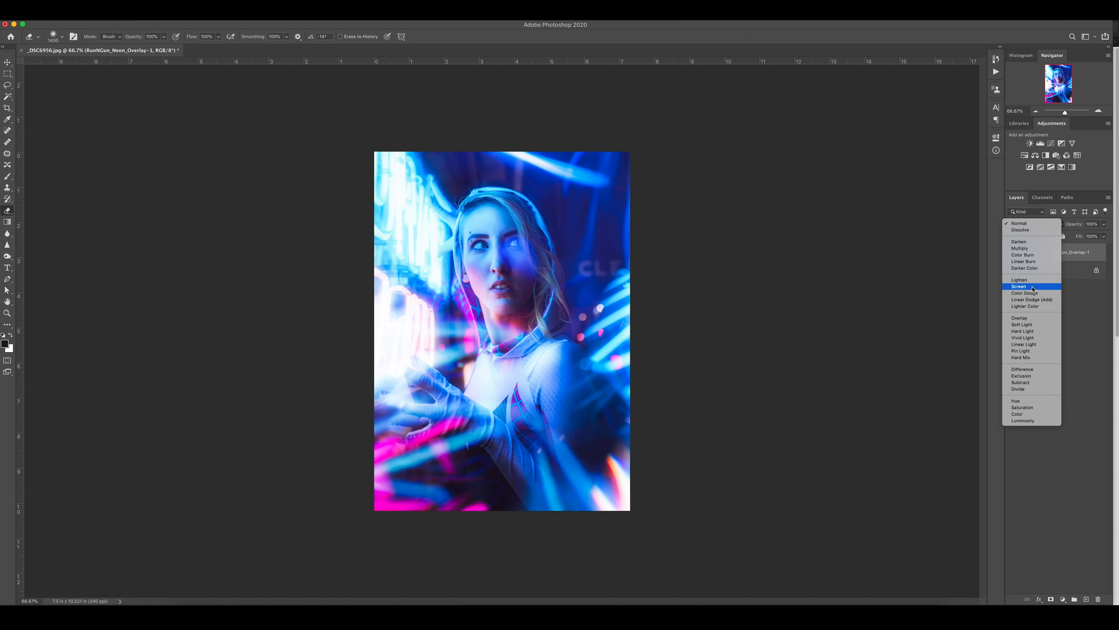
left_click(1033, 287)
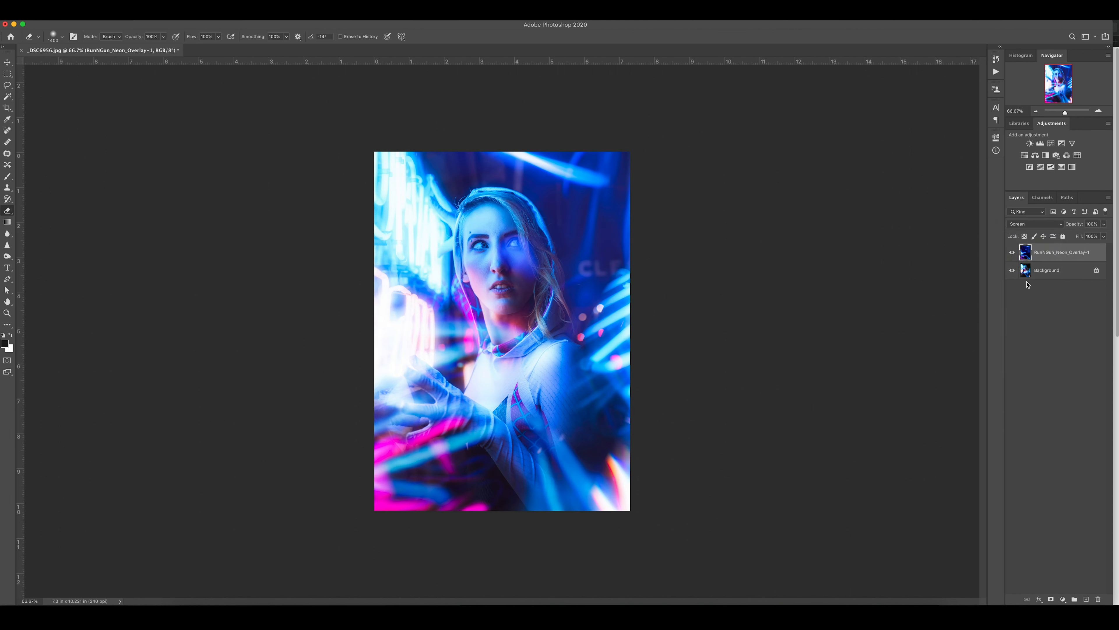
Step: Briefly hide the Background layer to inspect the merged neon overlay on its own
left_click(1012, 271)
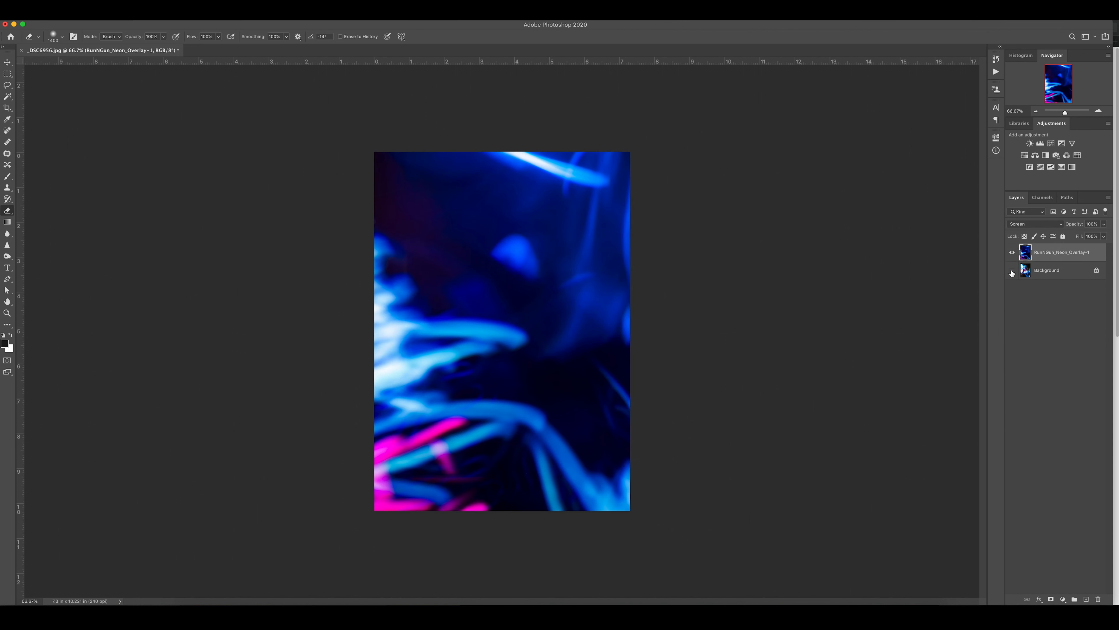
left_click(1012, 271)
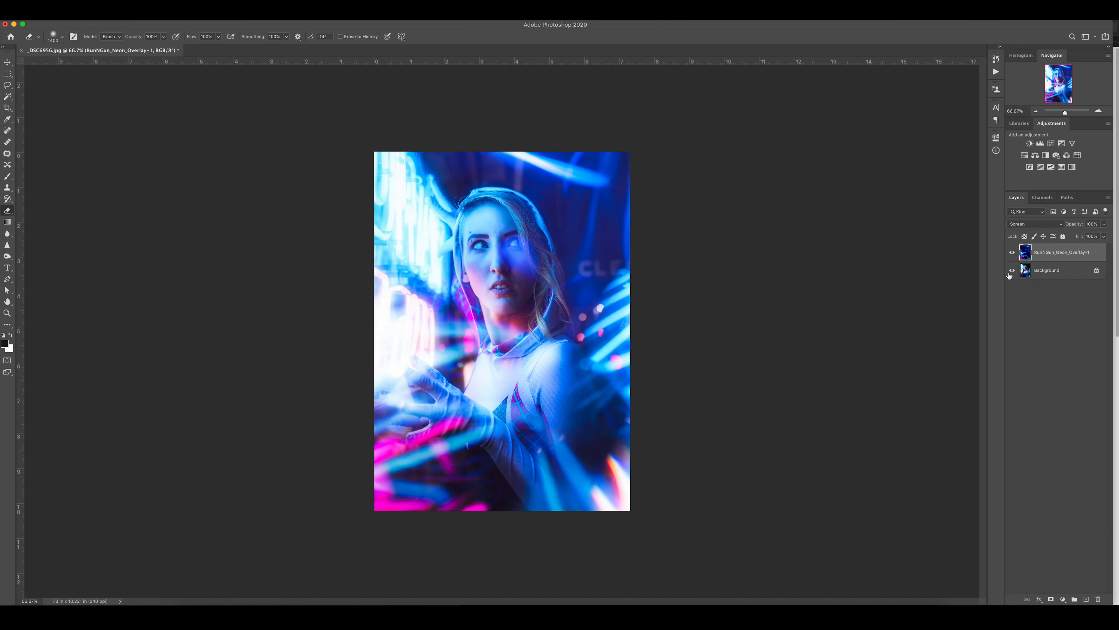
Step: Hide and show the merged neon overlay layer to compare the portrait without and with the effect
left_click(1012, 252)
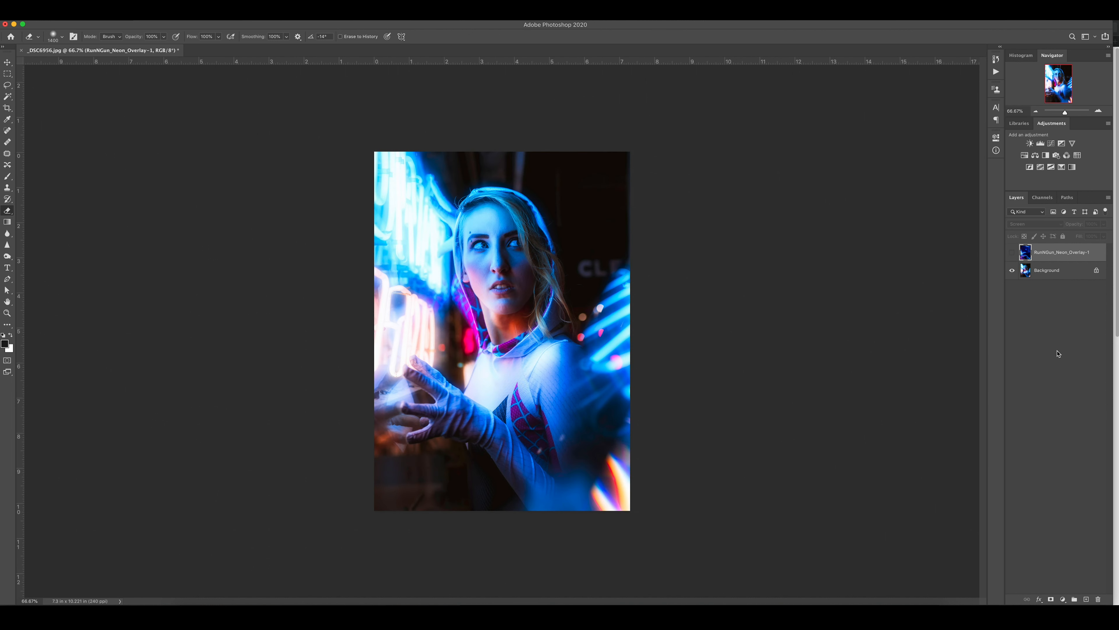
left_click(1009, 251)
Step: Apply a Hue/Saturation adjustment to the merged neon overlay layer with the master Hue set to +23
left_click(1098, 111)
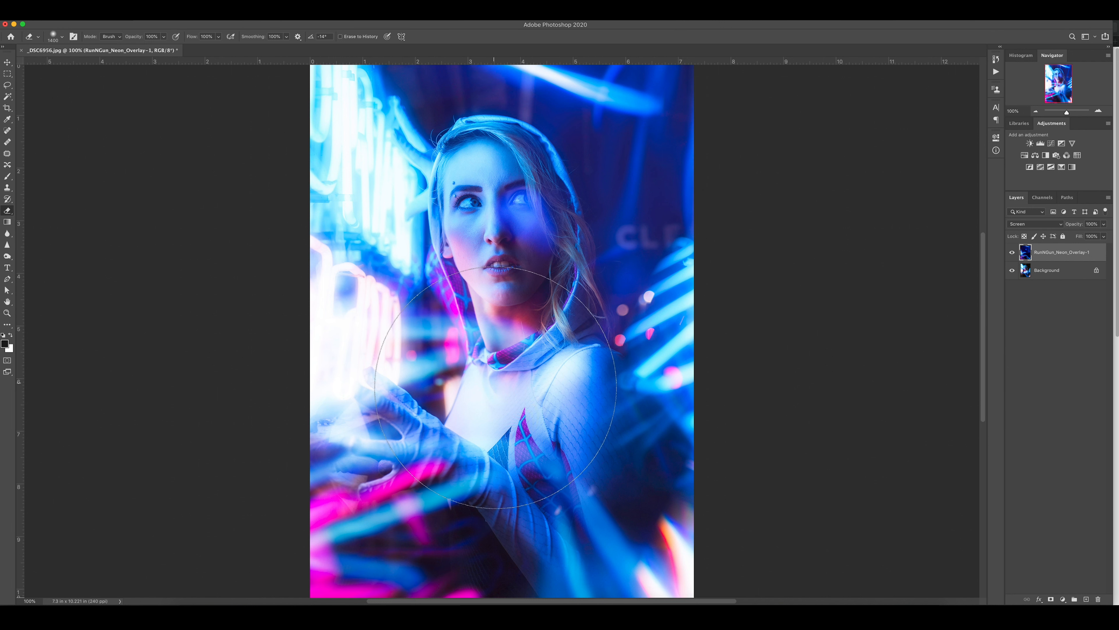
scroll(494, 394, "up", 2)
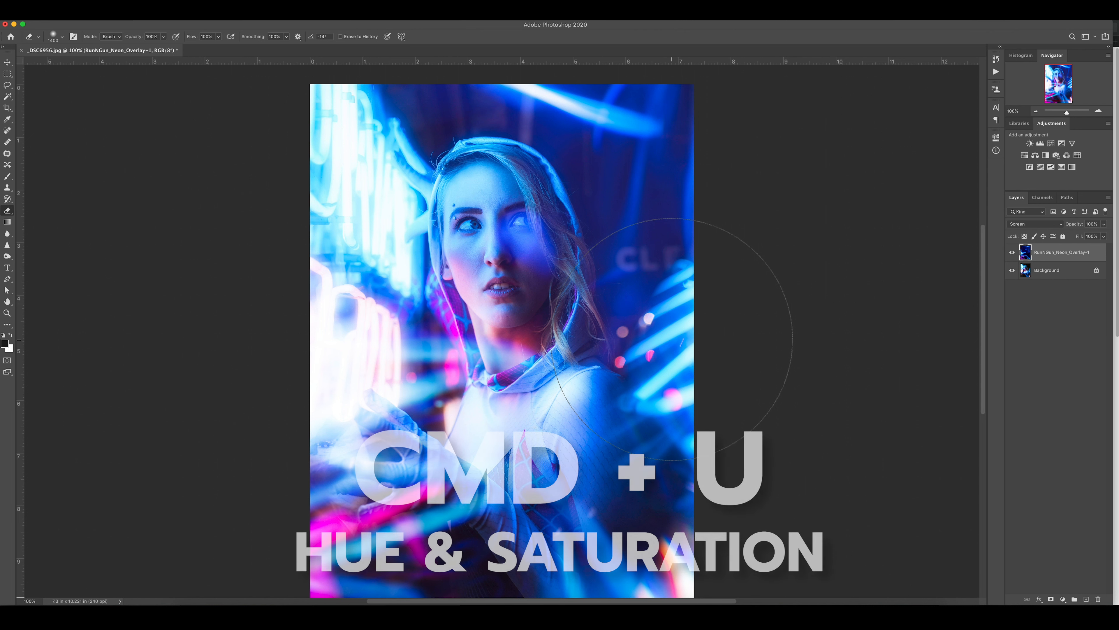
key("super+u")
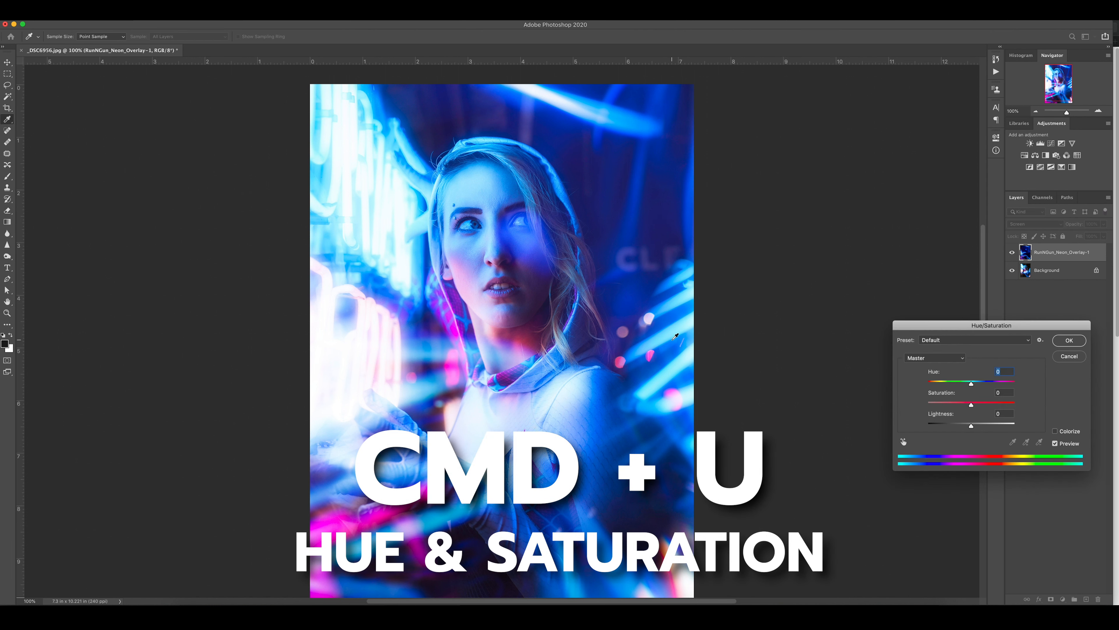
left_click_drag(972, 383, 973, 387)
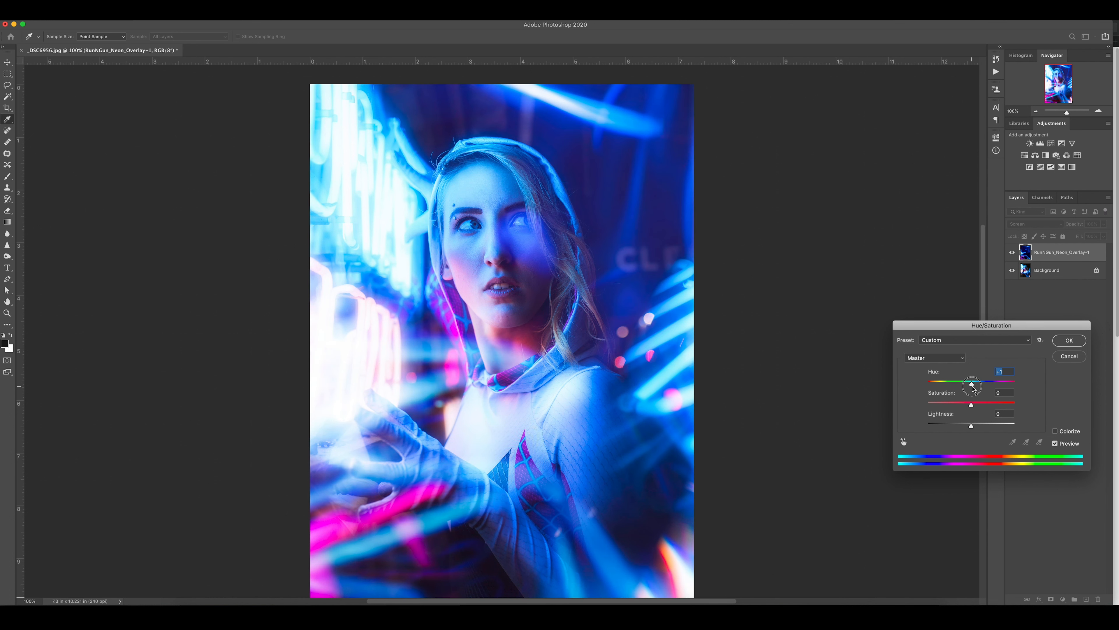
mouse_move(973, 387)
left_mouse_down()
mouse_move(997, 390)
mouse_move(949, 392)
mouse_move(982, 385)
left_mouse_up()
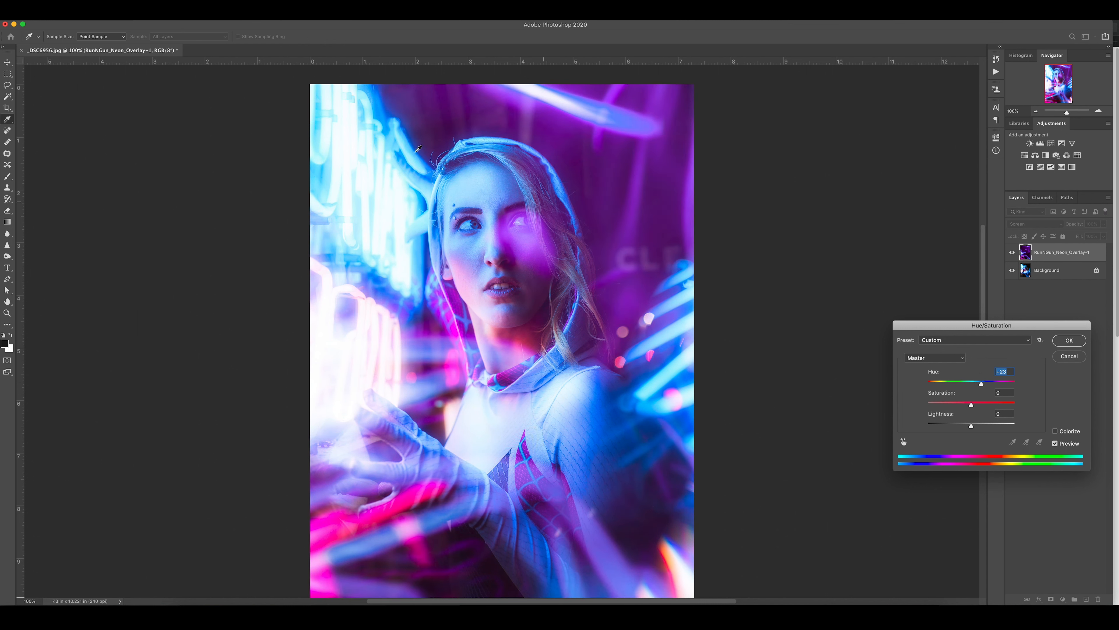
key("Return")
key("e")
Step: Toggle the recoloured overlay layer off and back on to compare the shifted neon colours with the original portrait
scroll(959, 321, "down", 1)
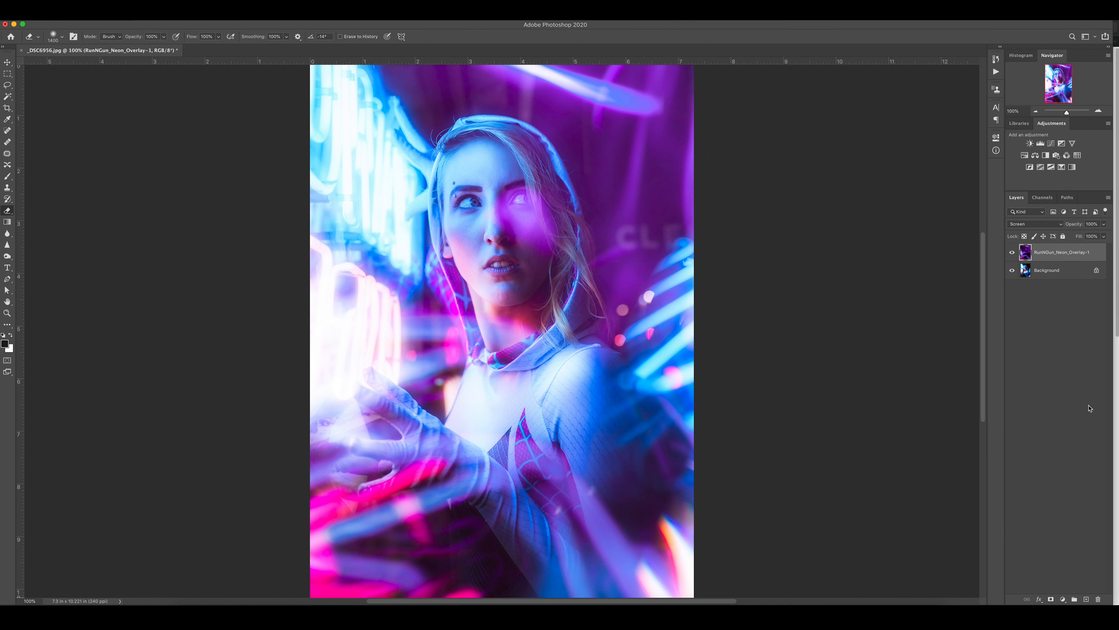
left_click(1012, 254)
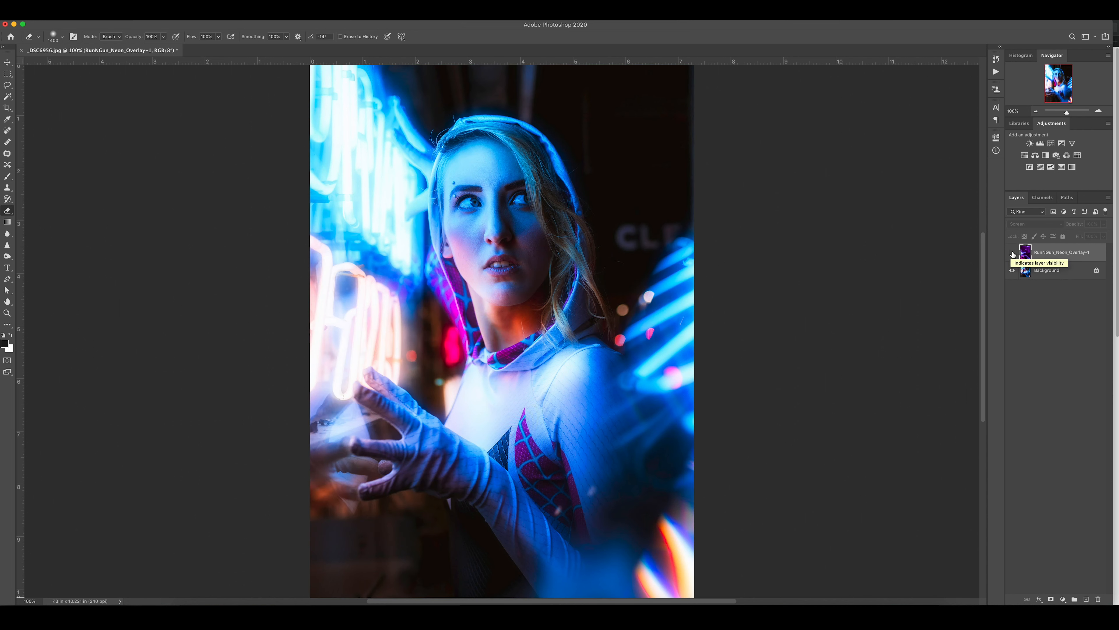
left_click(1012, 253)
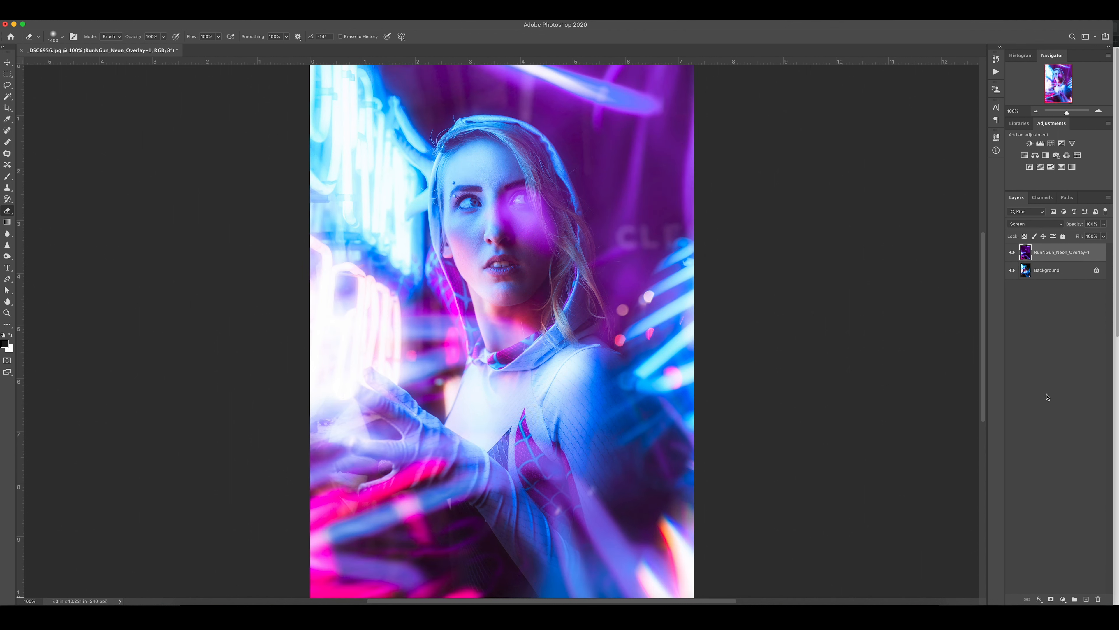